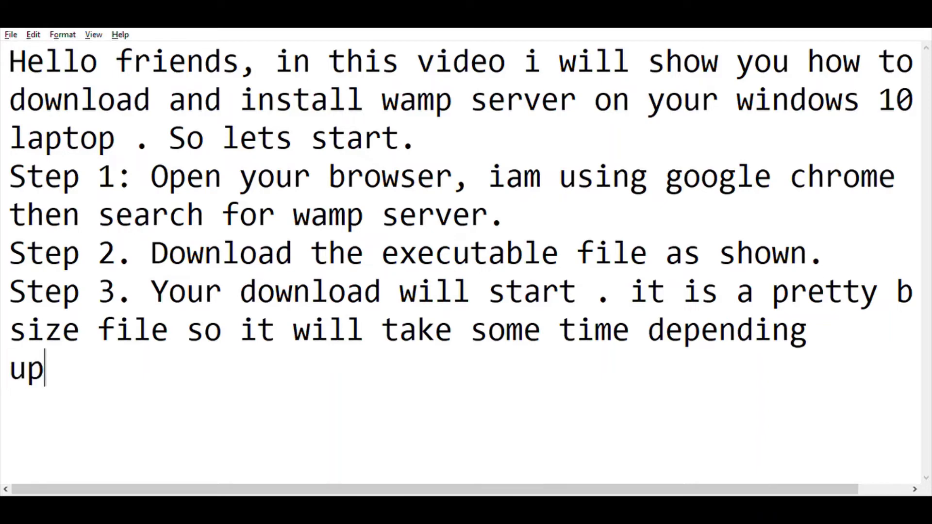
Step: Complete the Step 3 note by adding the line "upon your internet connection."
type("u")
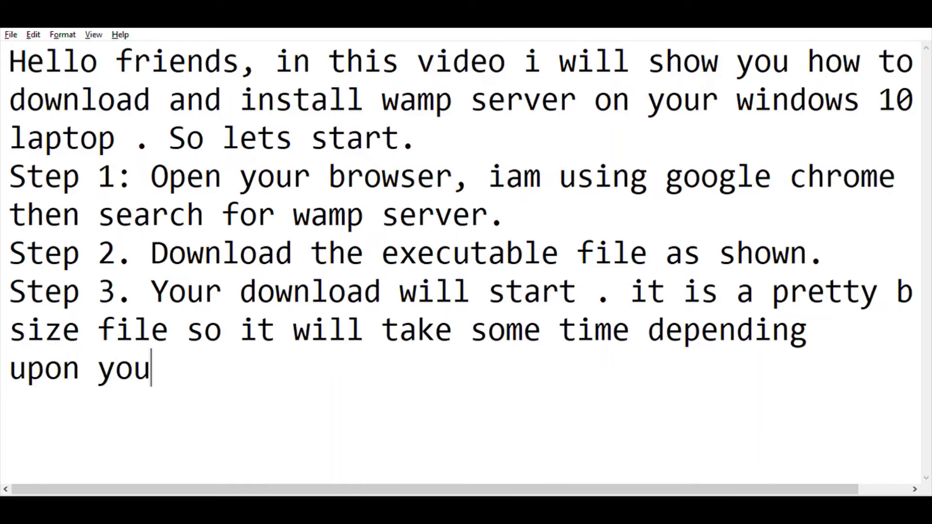
type("e")
key("BackSpace")
type("r in")
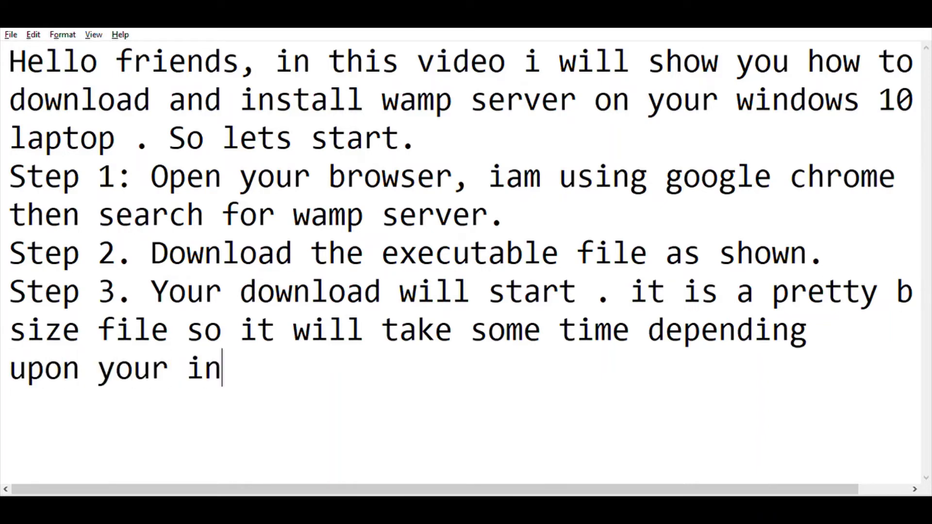
type("ternet ")
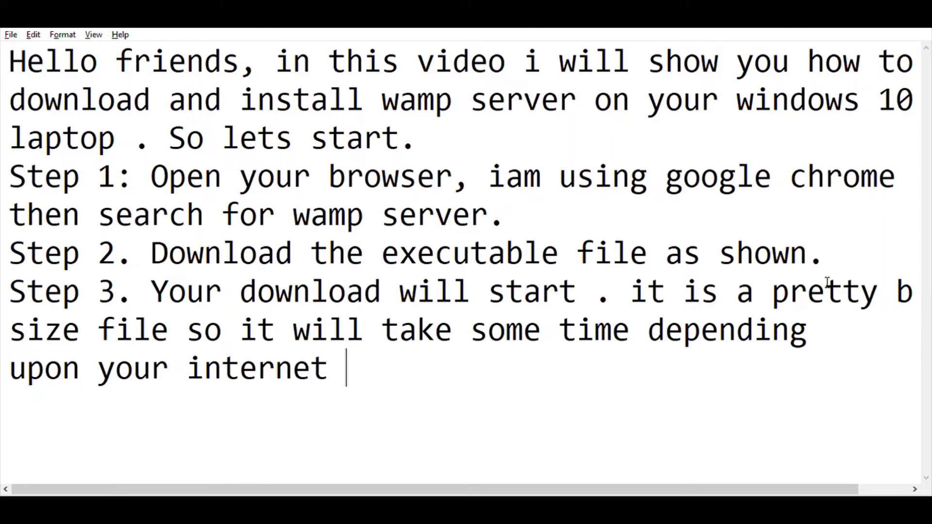
type("connection.")
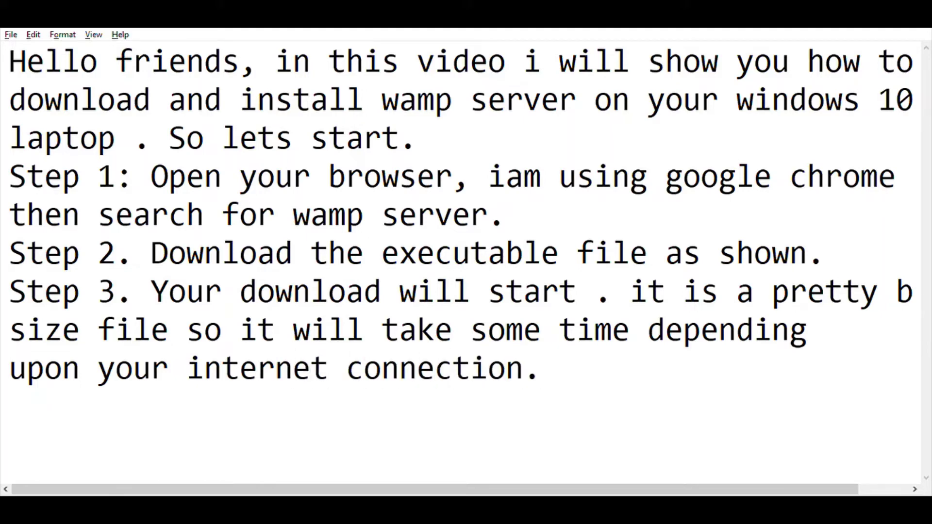
Step: Add a new line to the notes reading "Step 4: Run your downloaded file ,i have downloaded it"
key("Return")
key("Return")
type("Step ")
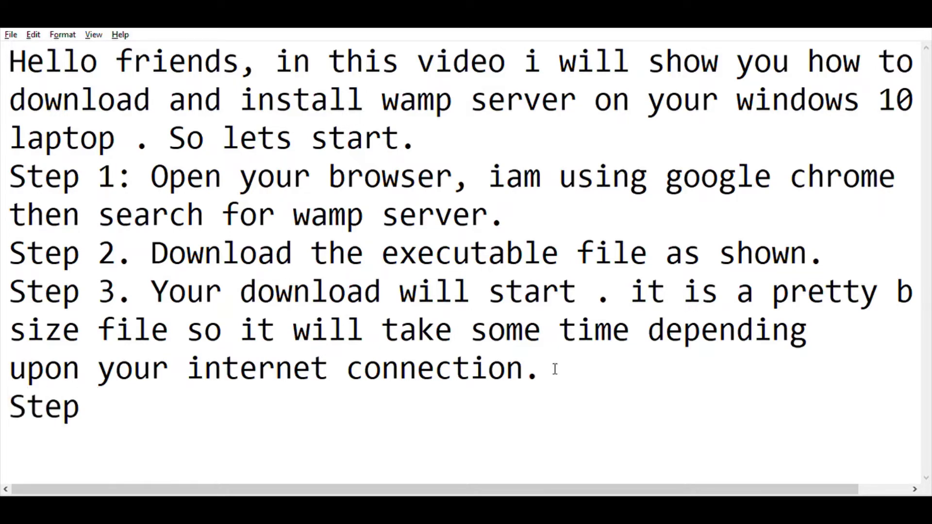
type("4: Run")
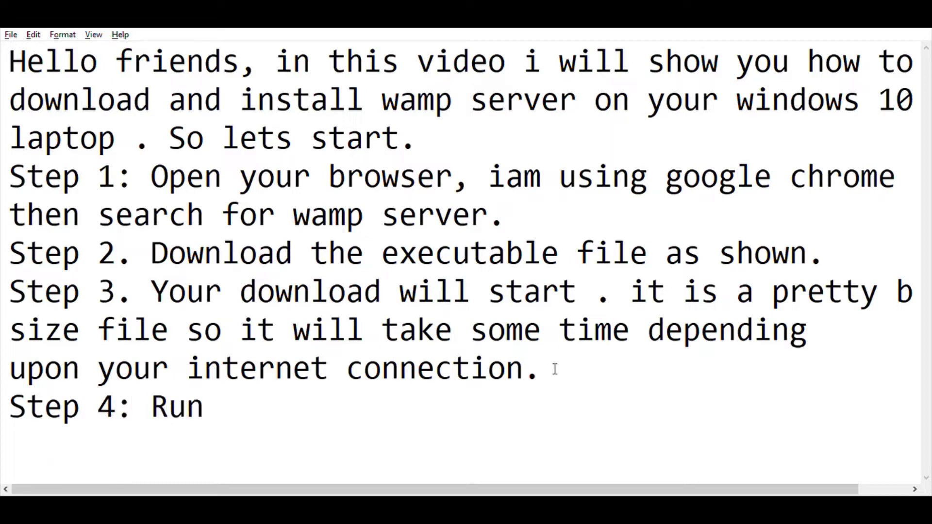
type(" your d")
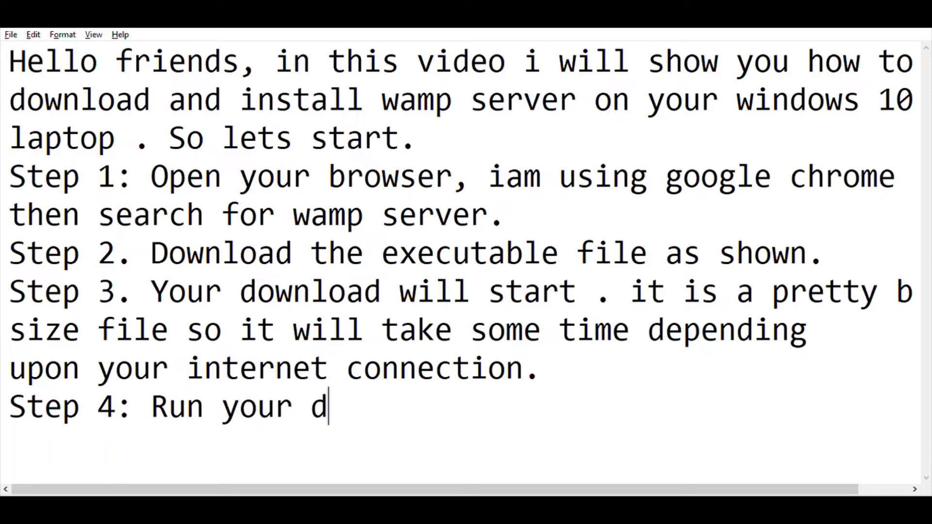
type("ownload")
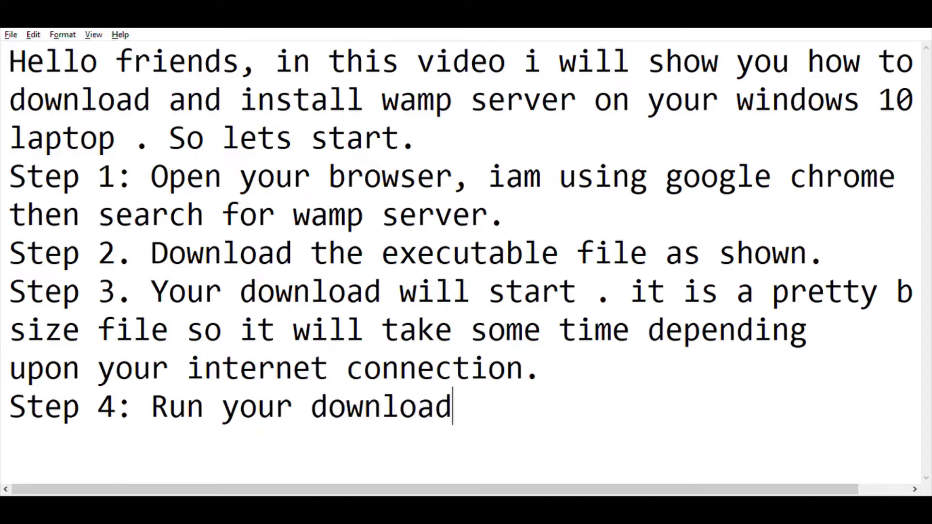
type("ed file ")
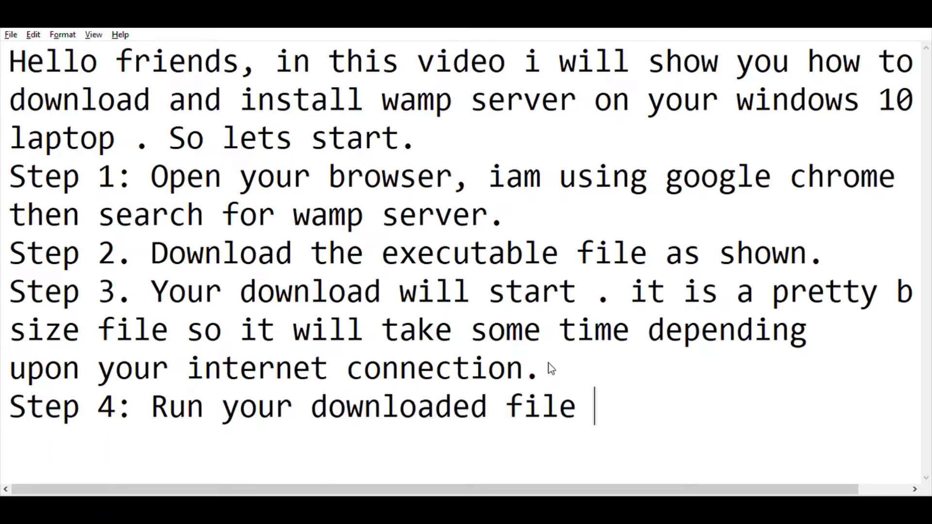
type(",i ha")
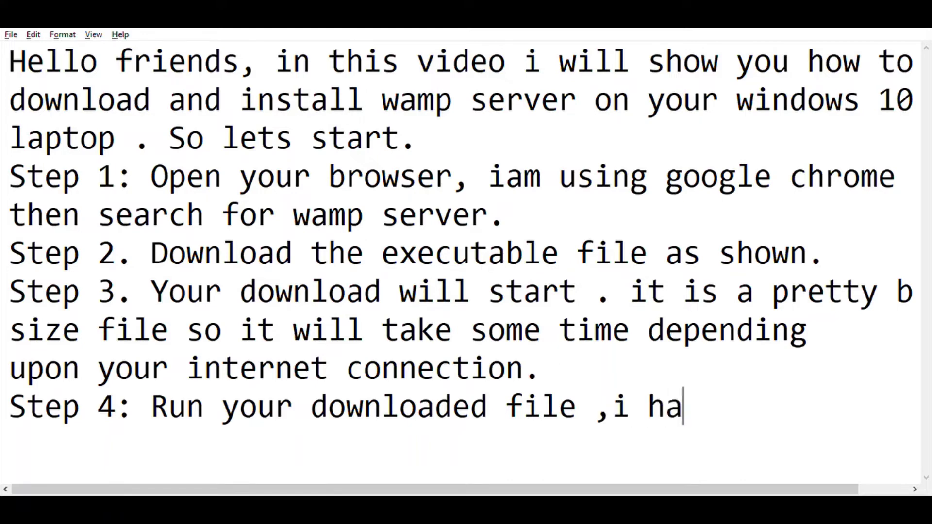
type("ve downloa")
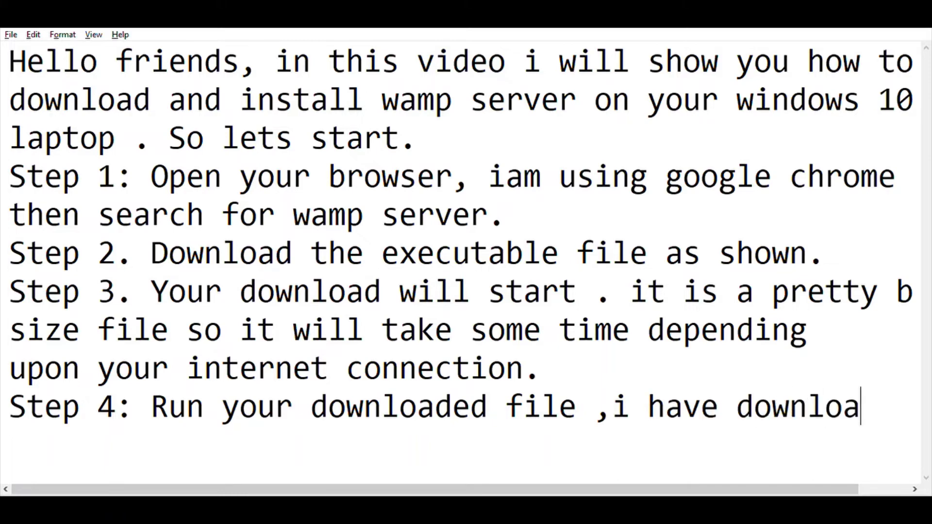
type("ded it")
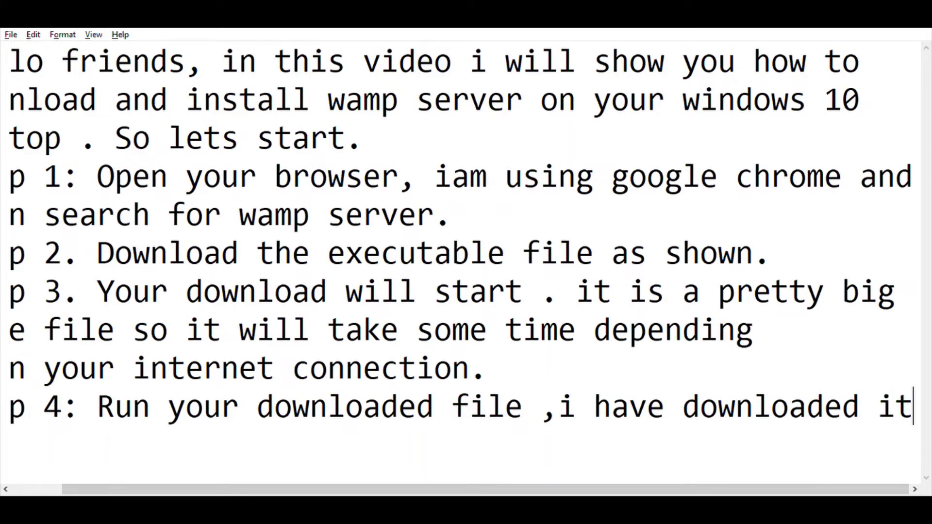
Step: Continue the Step 4 note on a new line with "my downloads folder so i navigate to it."
key("Return")
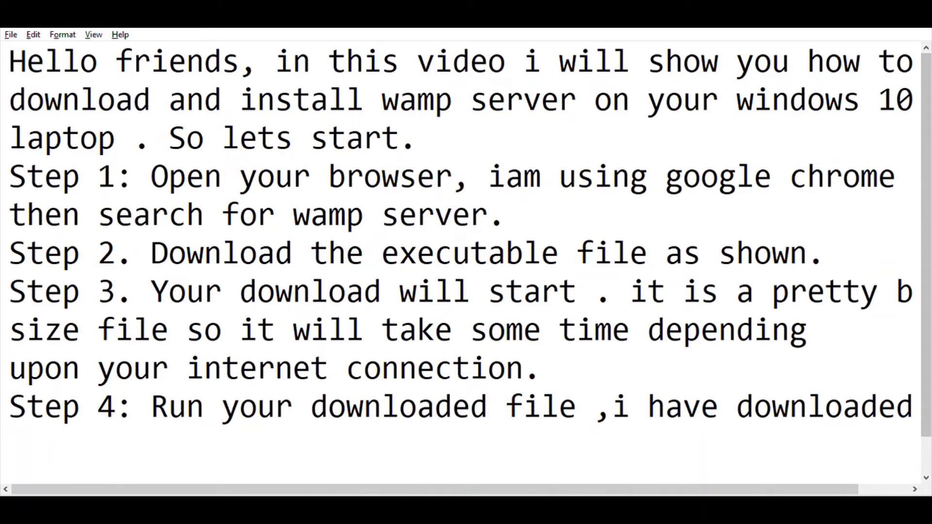
type("my ")
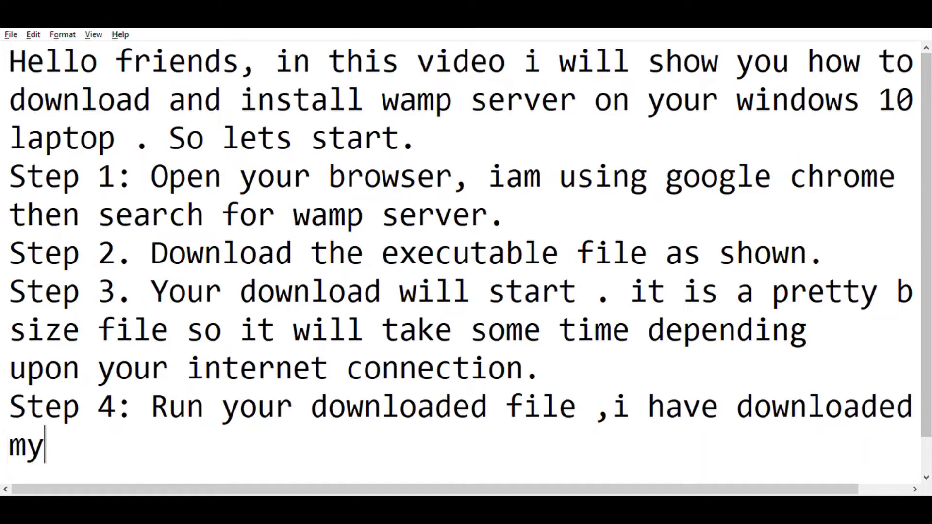
type("dow")
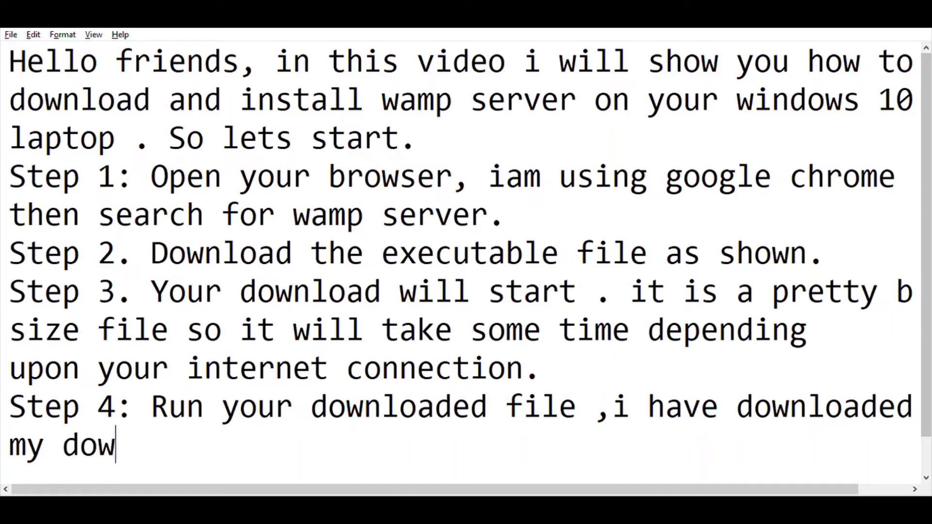
type("nloads ")
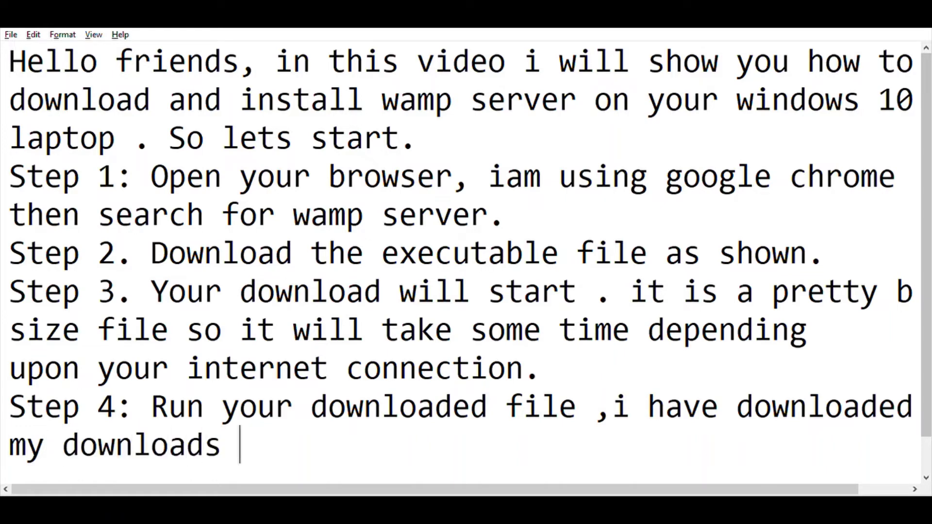
type("folder ")
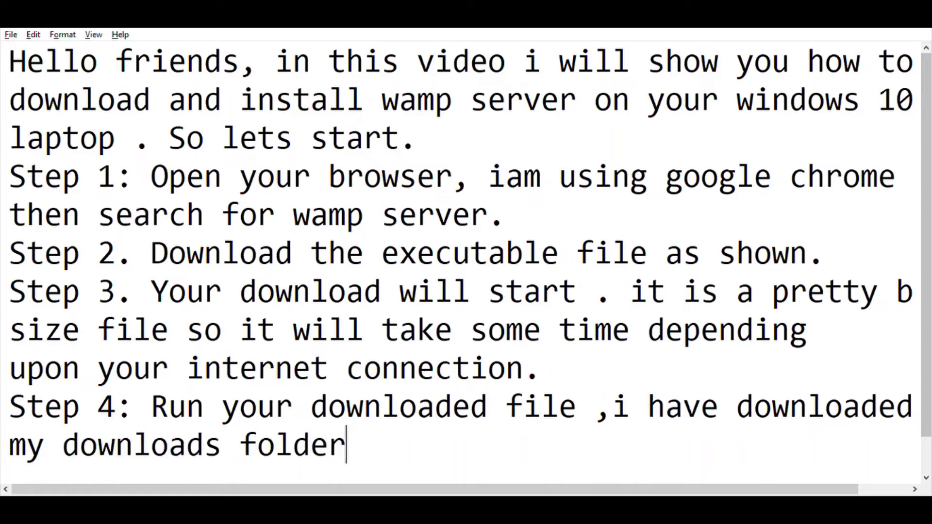
type("so i ")
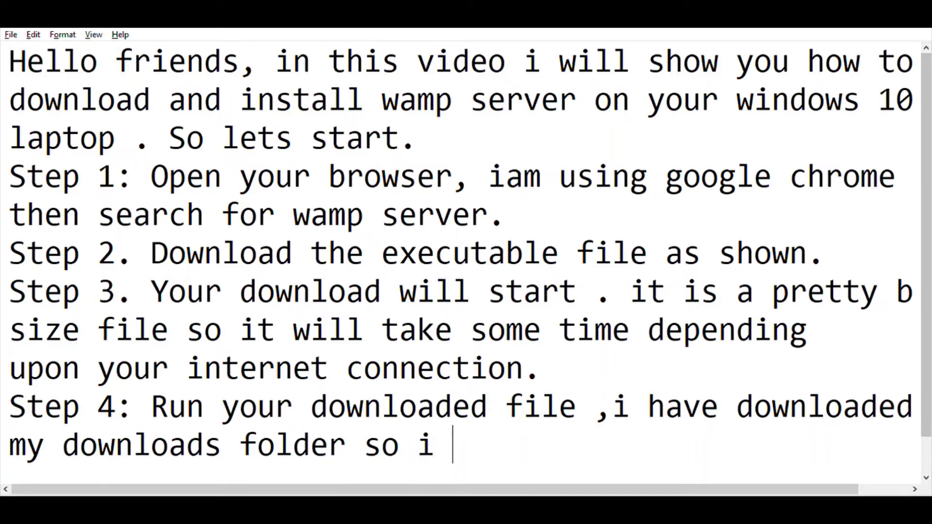
type("navigate ")
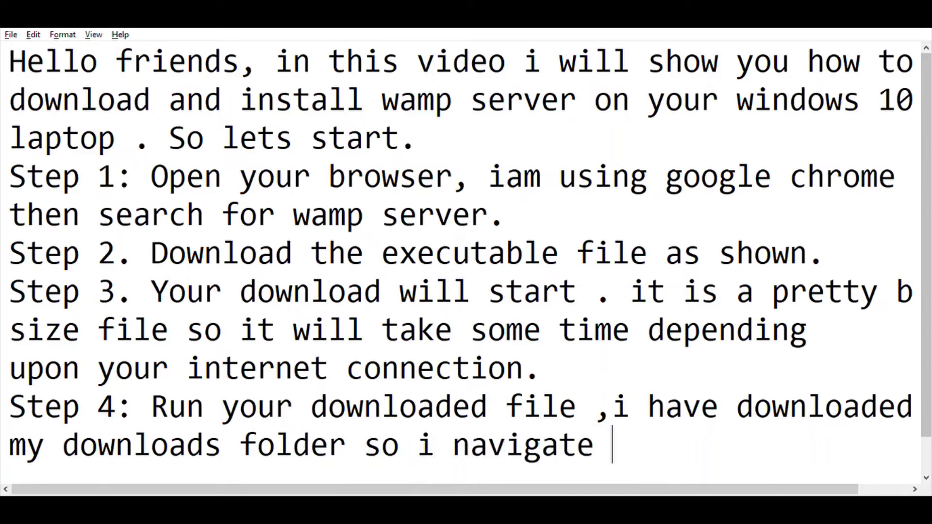
type("to it")
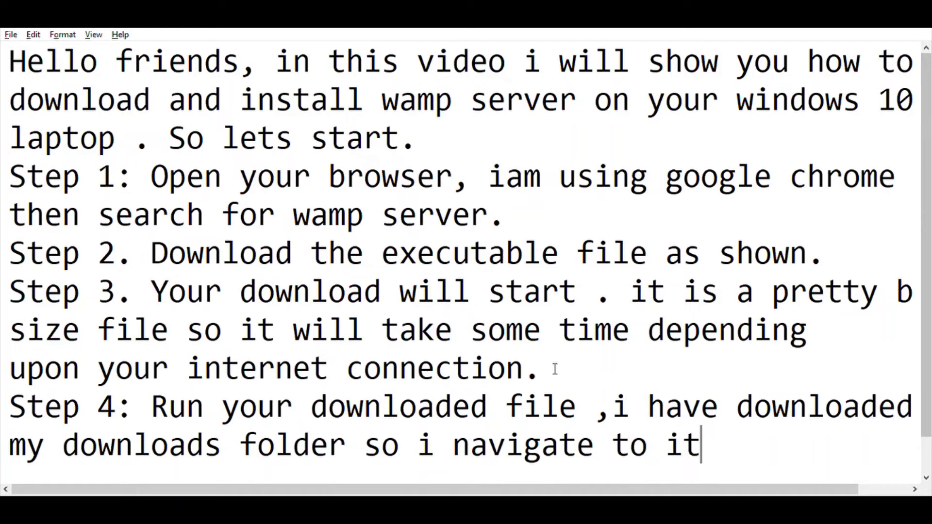
type(".")
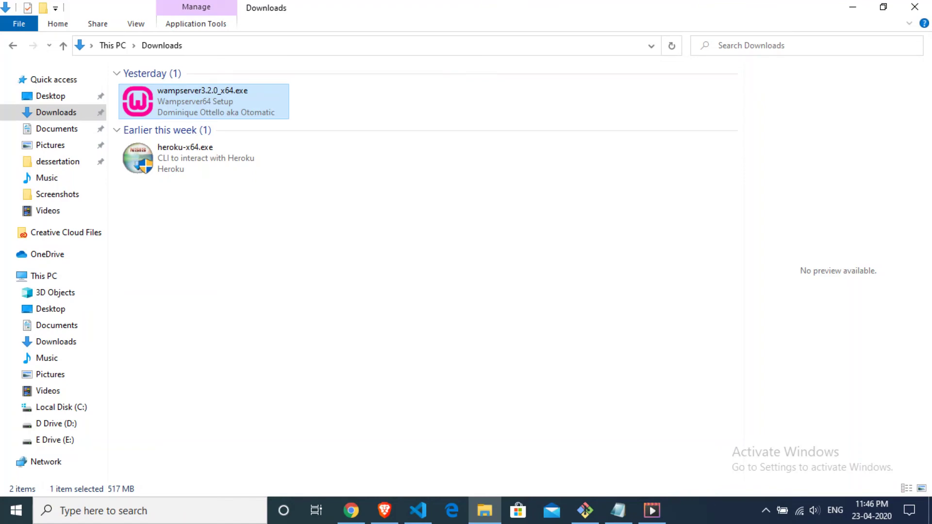
Step: Launch wampserver3.2.0_x64.exe from the Downloads folder with English as the setup language and accept the license agreement
right_click(233, 100)
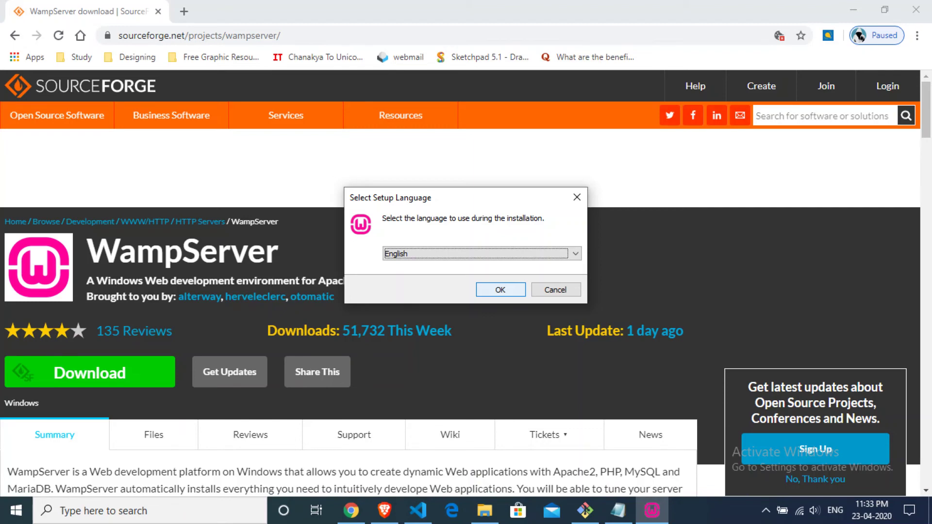
key("Return")
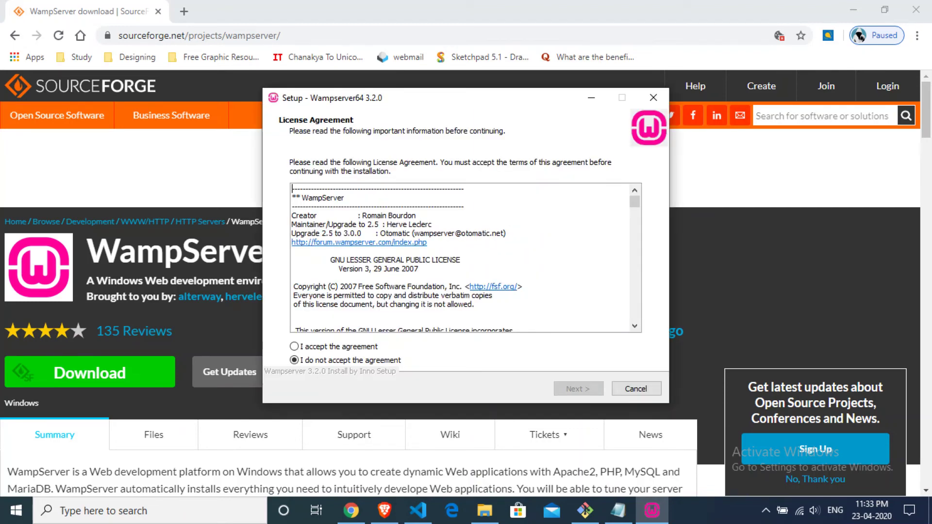
left_click(294, 346)
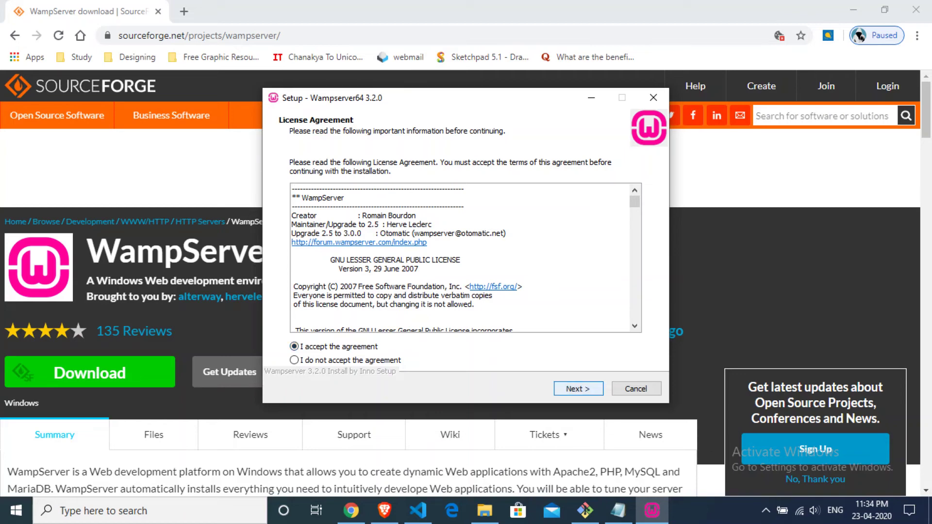
key("Return")
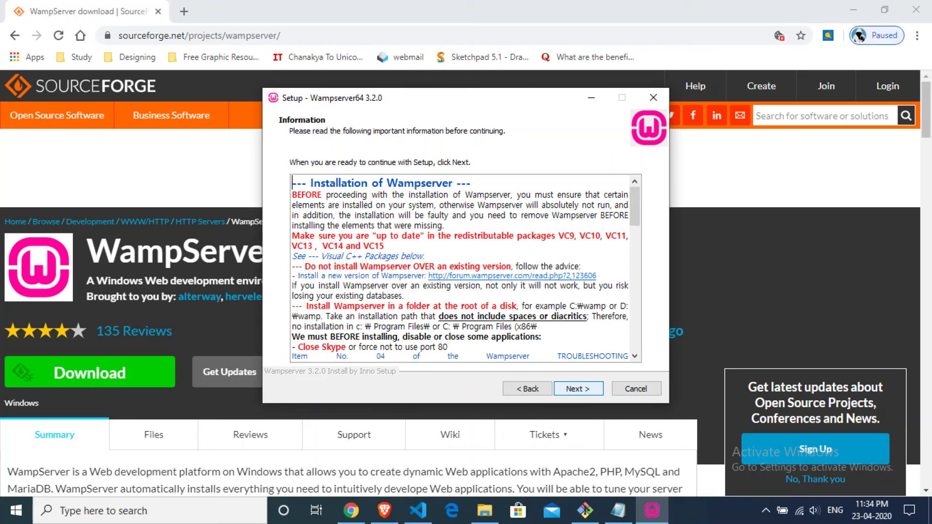
Step: Install Wampserver64 into c:\wamp64 with MariaDB 10.4.10 and MySQL 8.0.18, keeping Wampserver64 as the Start menu folder
key("Return")
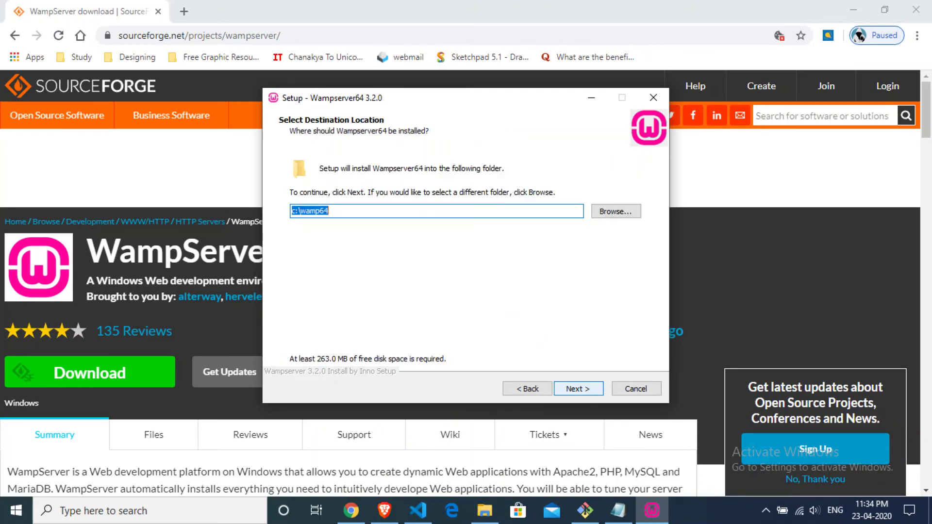
key("Return")
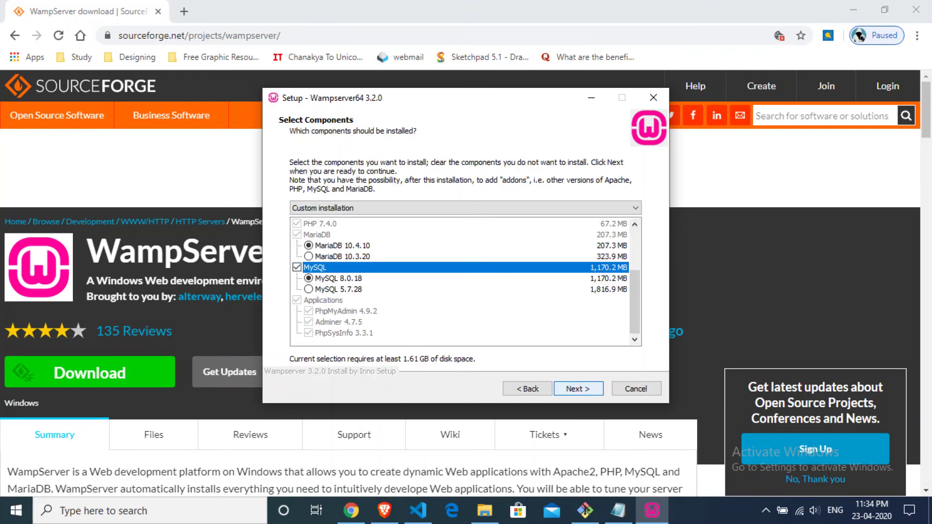
key("Return")
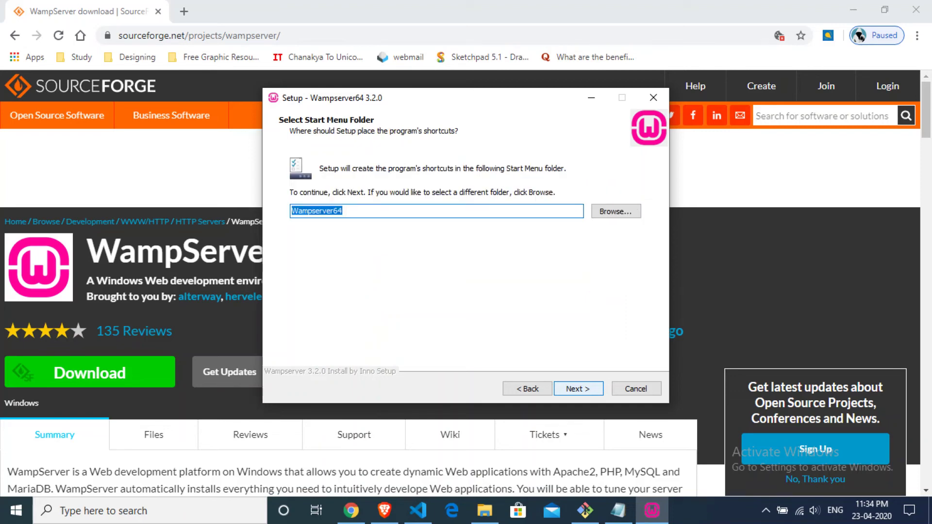
key("Return")
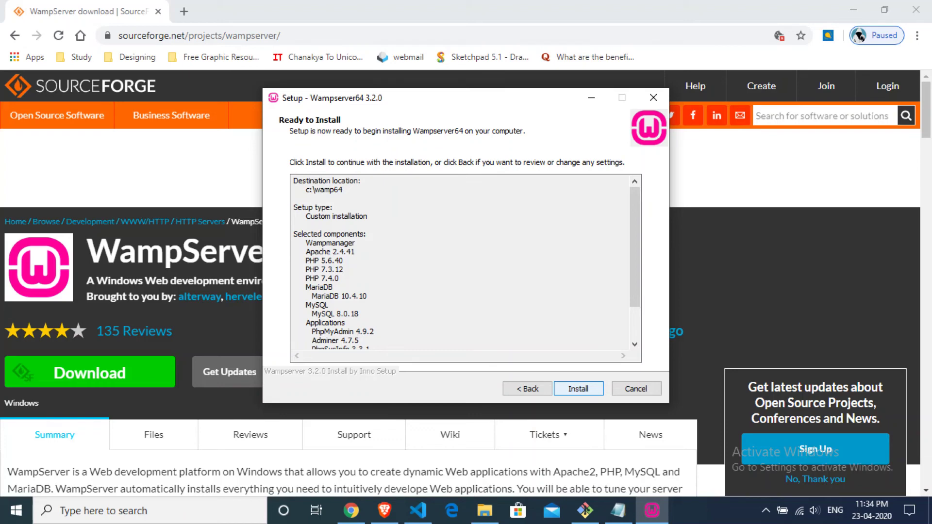
key("Return")
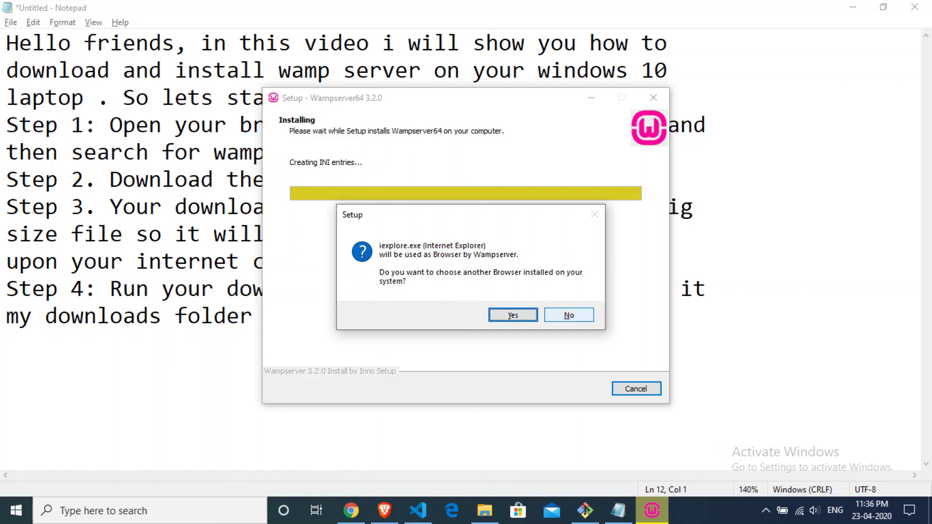
Step: Keep Internet Explorer as browser and Notepad as text editor for Wampserver, and proceed to the wizard's completion page
left_click(569, 315)
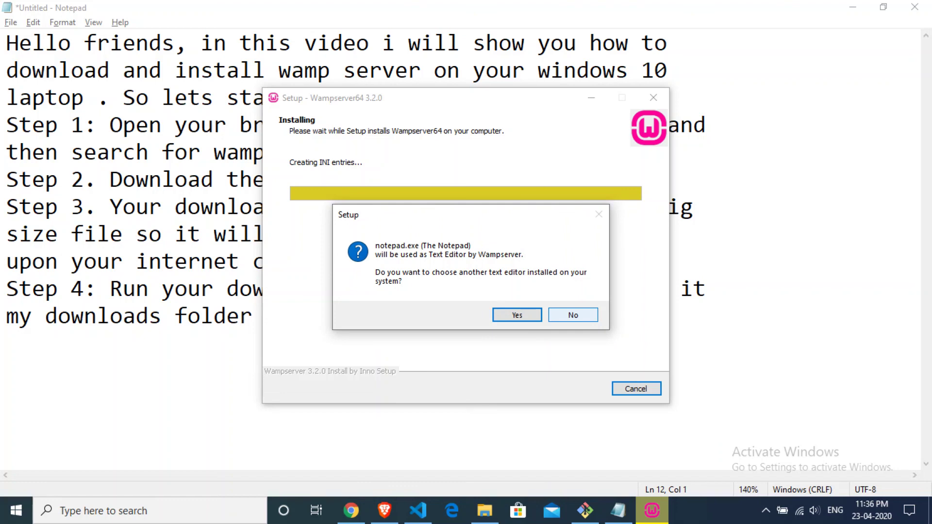
left_click(569, 315)
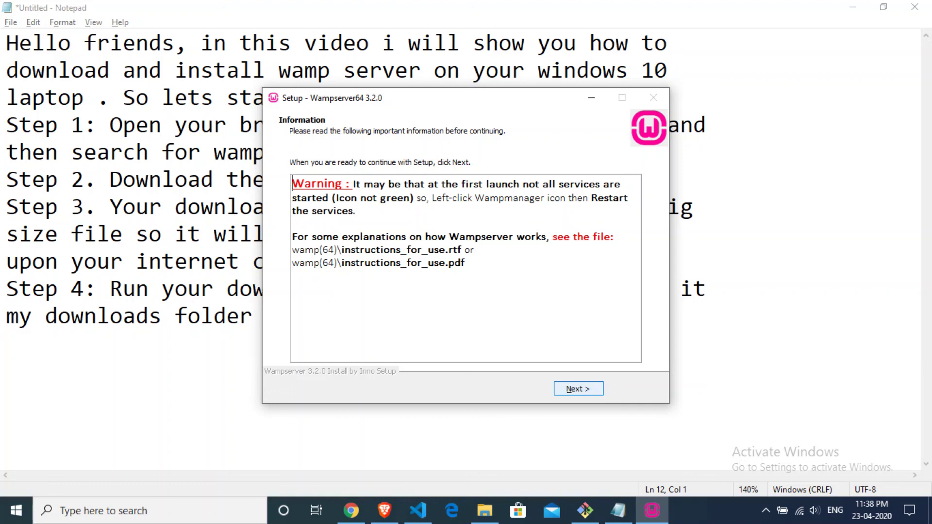
key("Return")
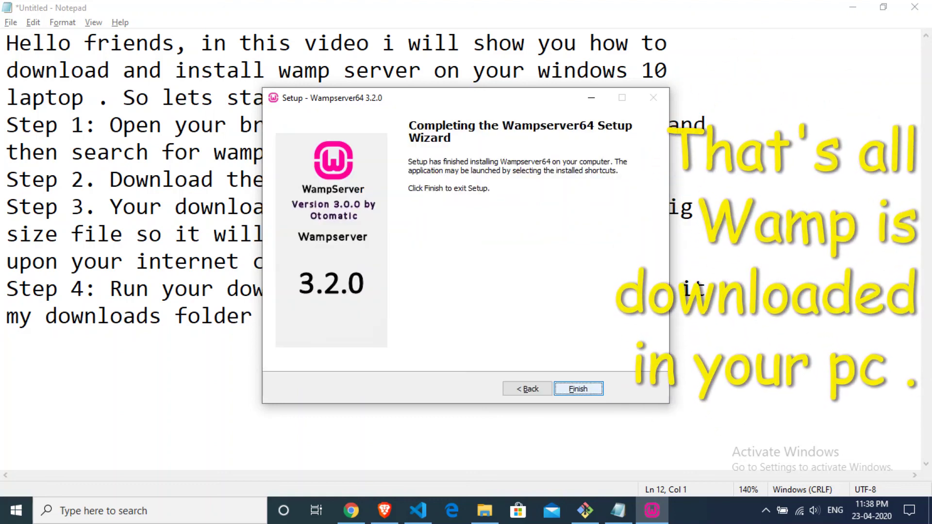